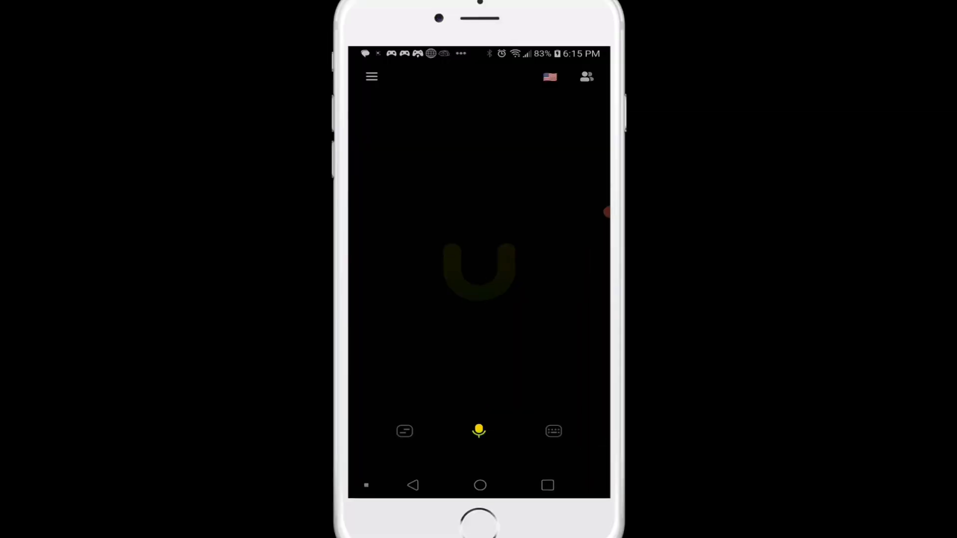
Open brendon's character editor and begin voice training.
click(371, 76)
click(587, 76)
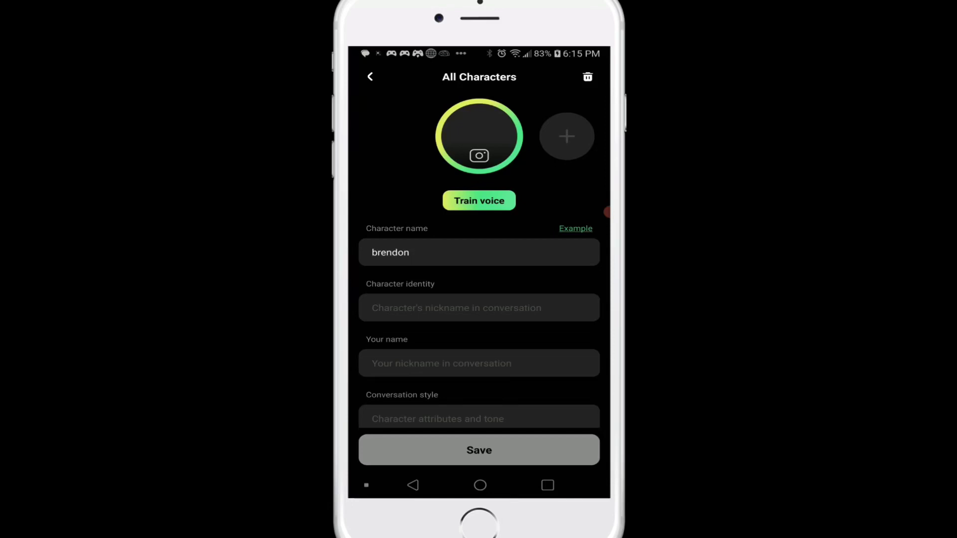
click(567, 136)
click(479, 200)
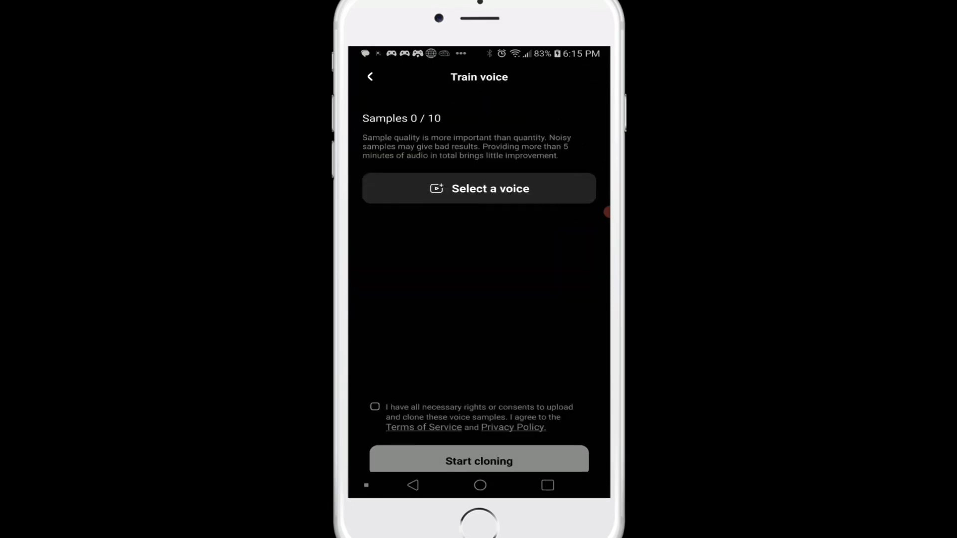
Accept the consent terms, load the 20230814_194800.mp3 sample and start cloning.
click(375, 407)
click(479, 188)
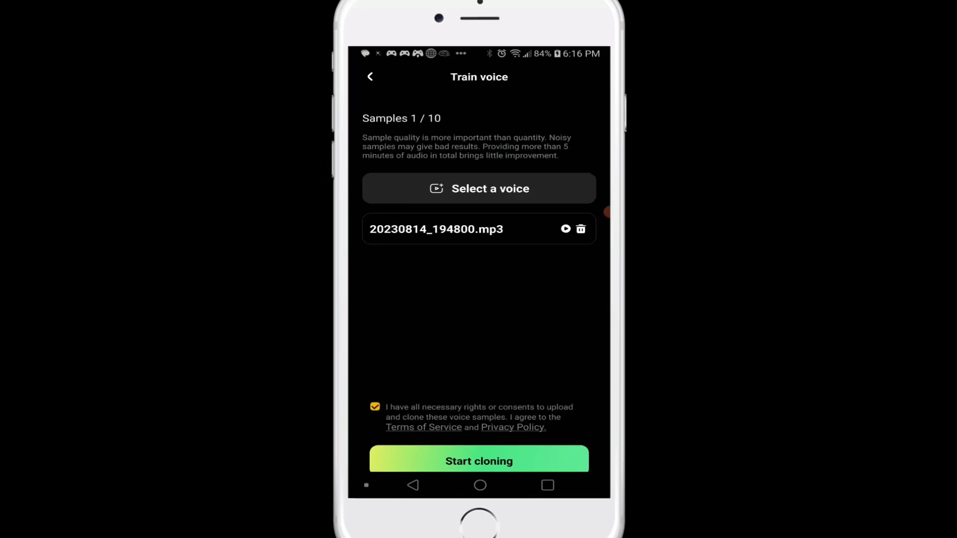
click(480, 462)
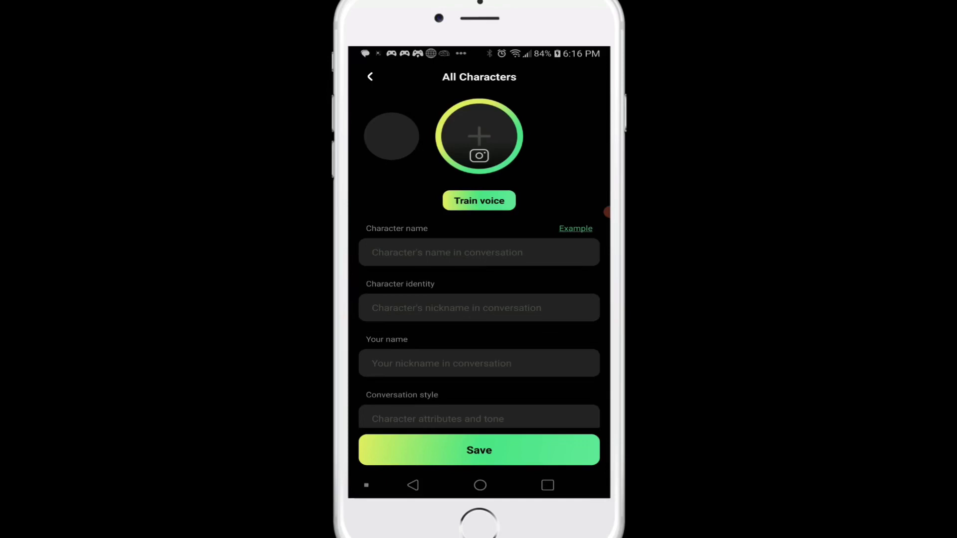
Leave the blank character form without saving and show the 'Hello.' chat history.
scroll(479, 299, down, 2)
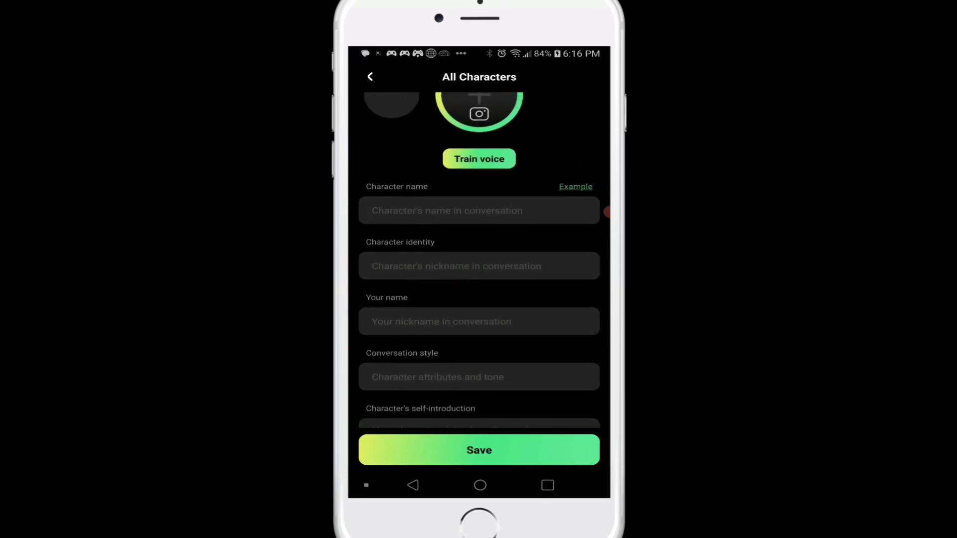
scroll(479, 261, up, 2)
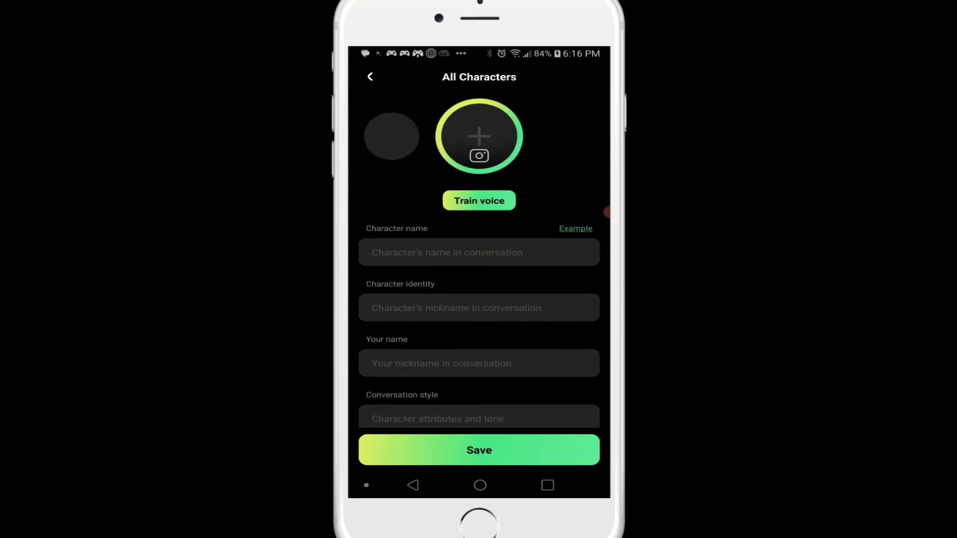
key(Escape)
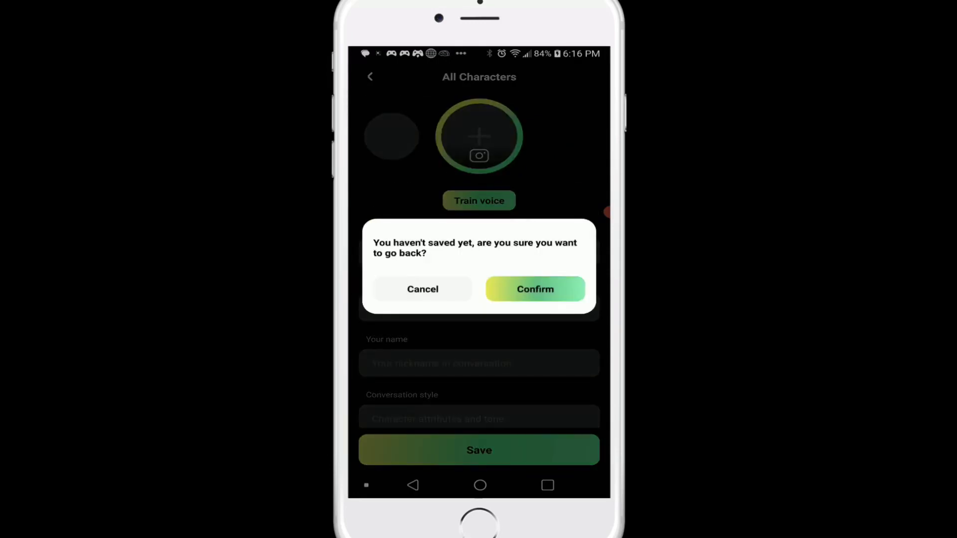
key(Escape)
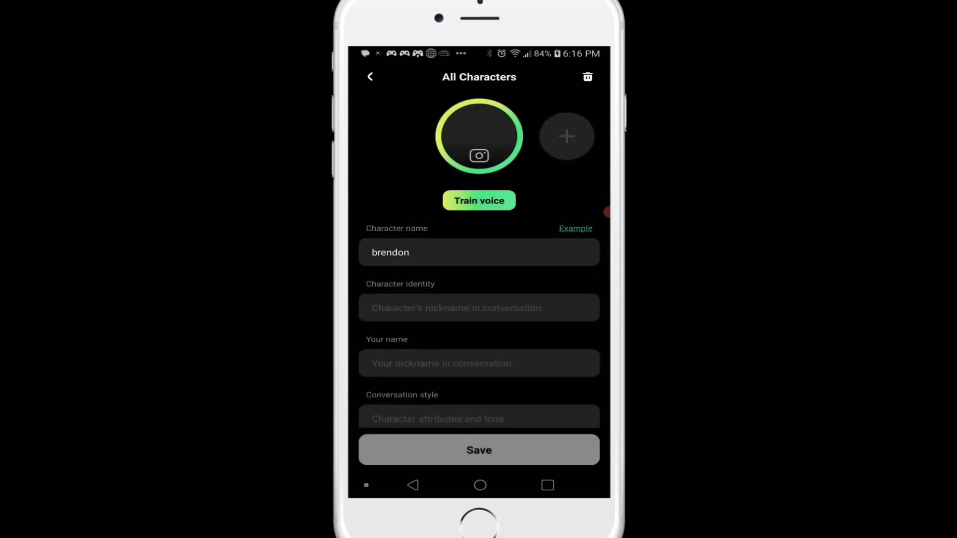
key(Escape)
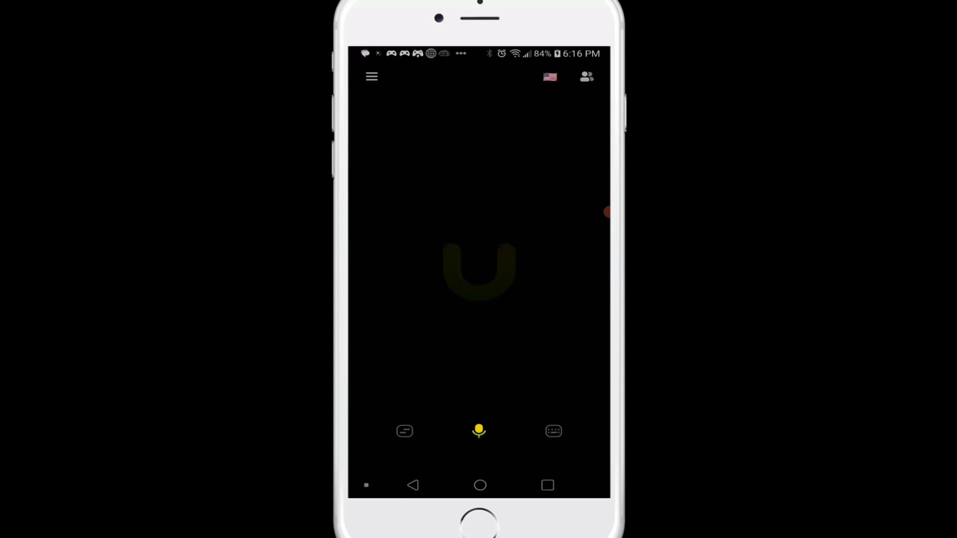
click(404, 431)
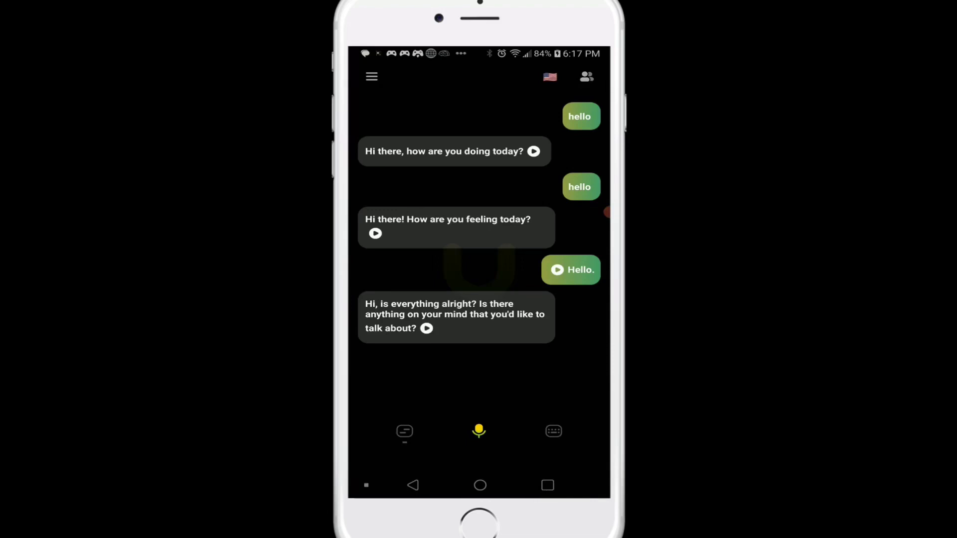
Send the typed message 'hows the weather' to the character.
click(554, 431)
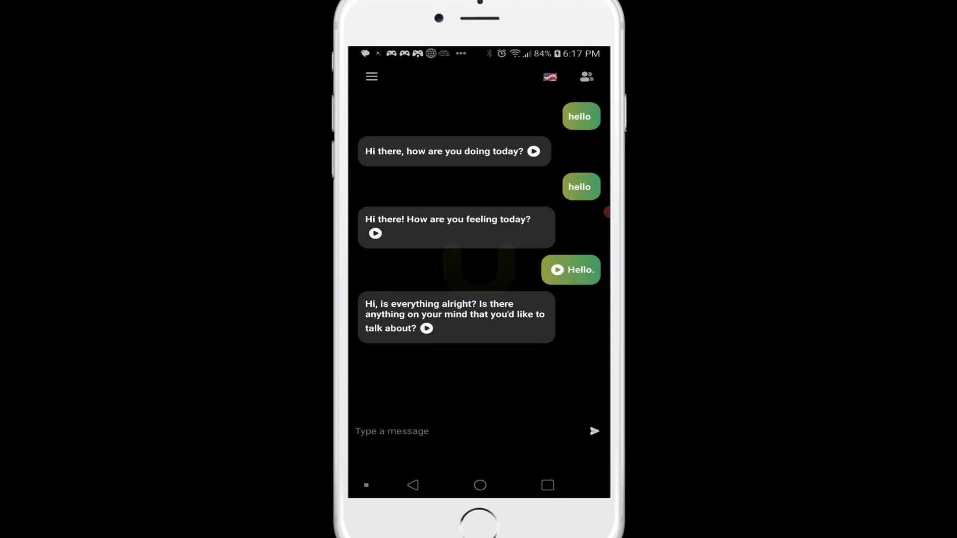
click(392, 432)
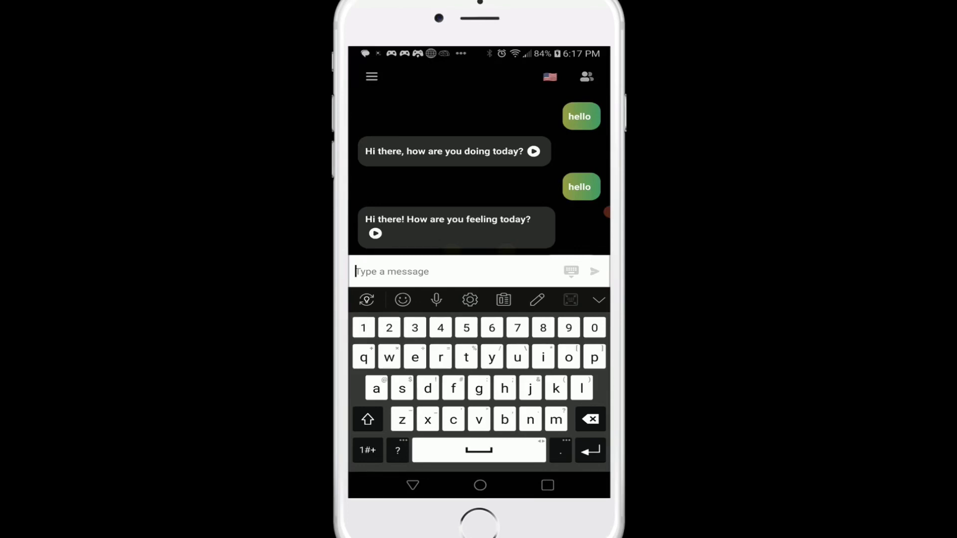
text(how)
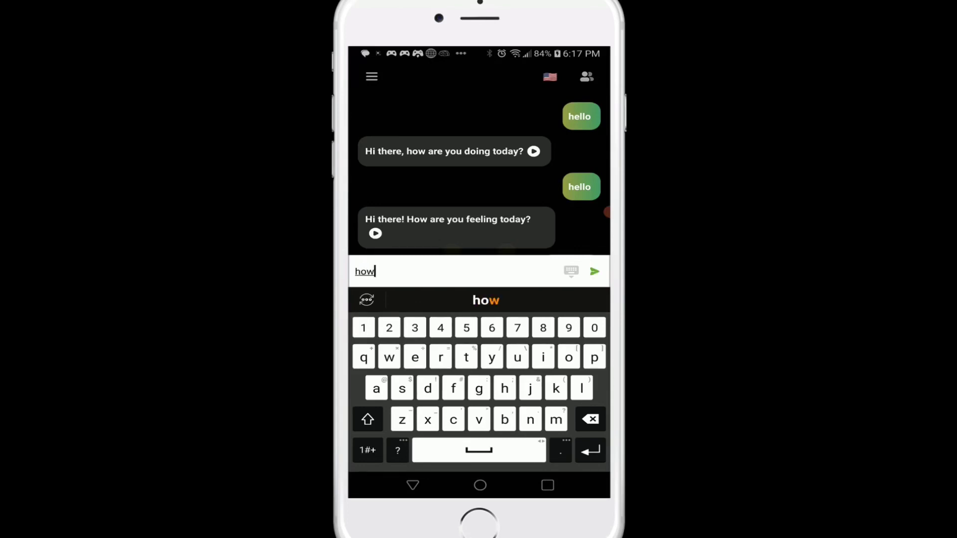
text(s the weather)
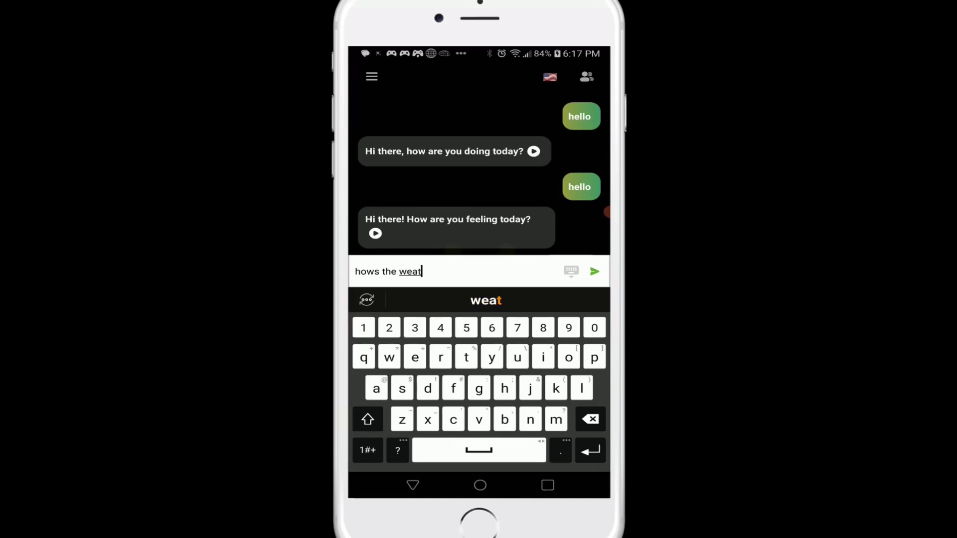
click(594, 272)
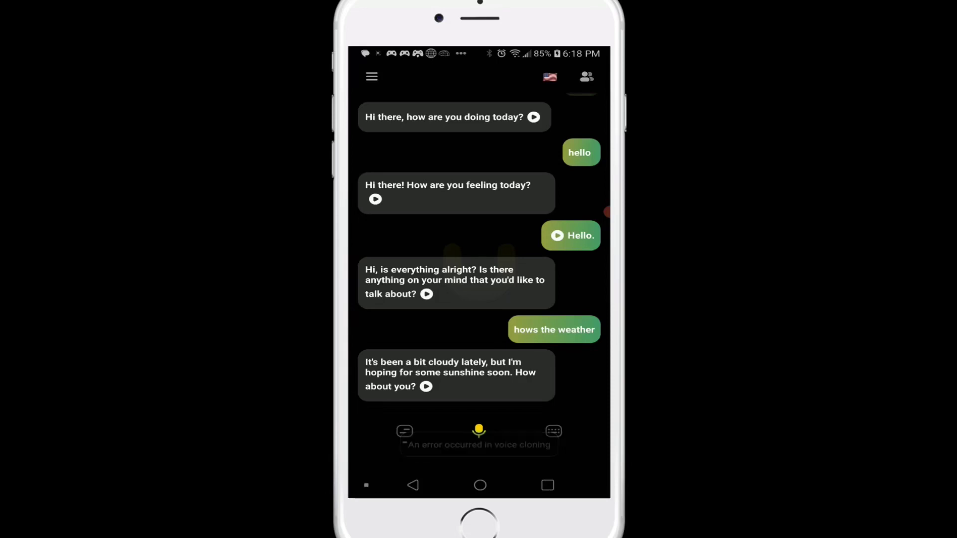
Delete the current character along with its chat history.
click(586, 76)
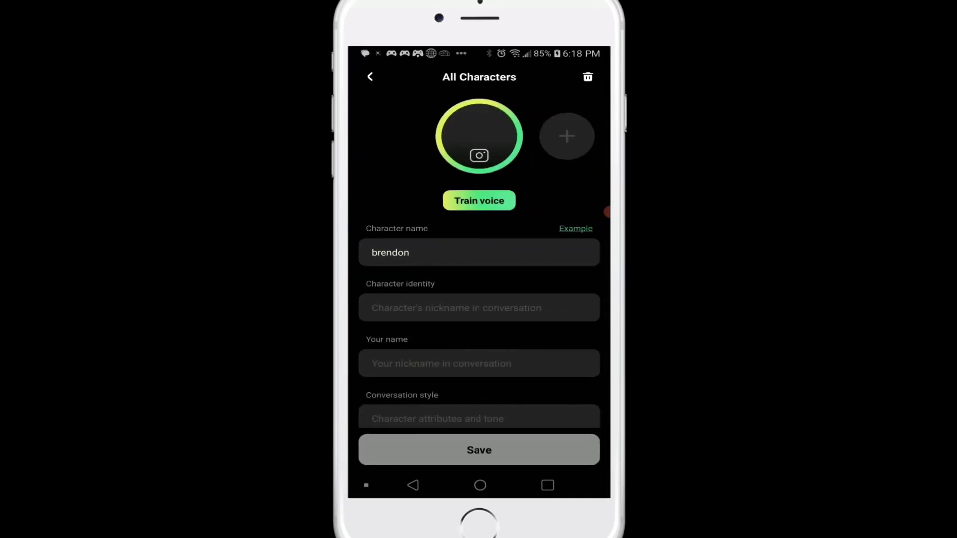
click(588, 77)
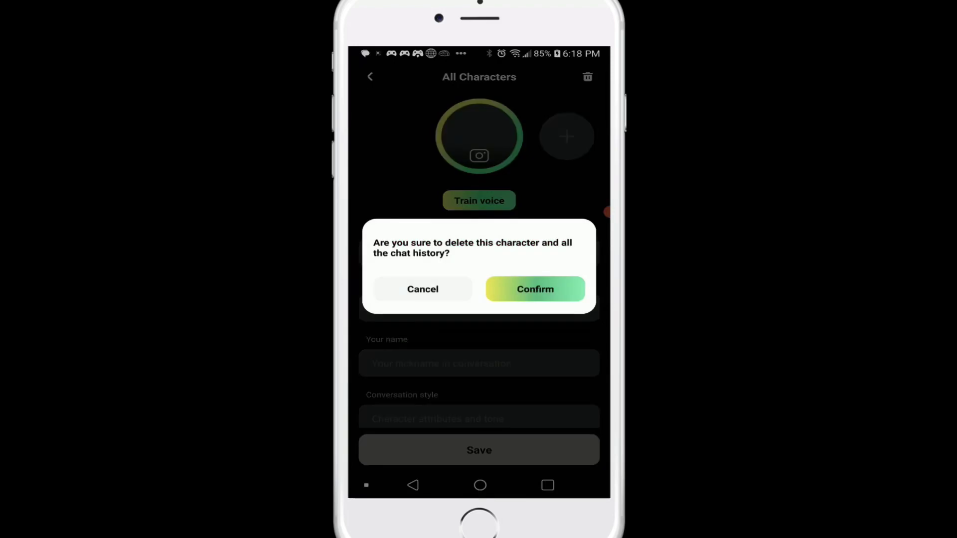
click(537, 288)
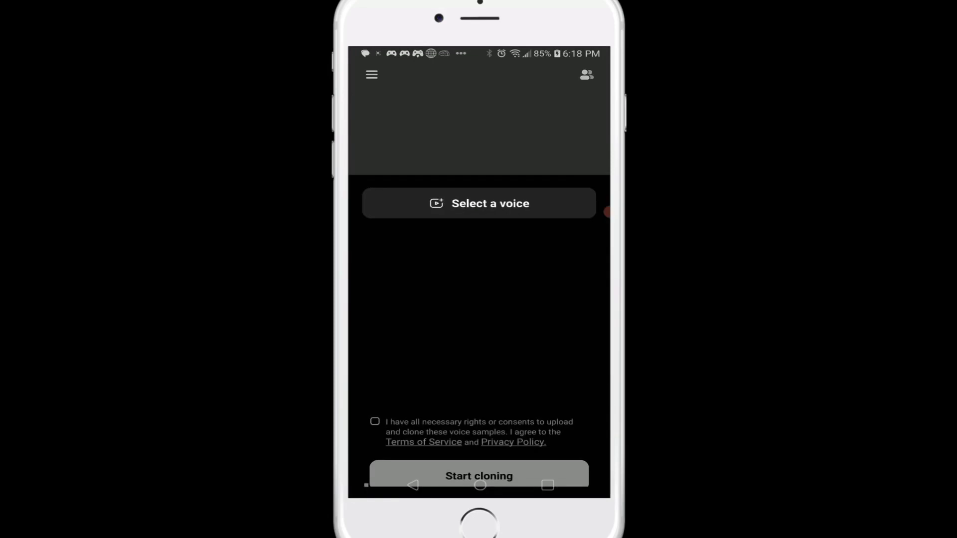
Train a new voice from the 20230814_194800.mp3 sample and start cloning.
click(479, 327)
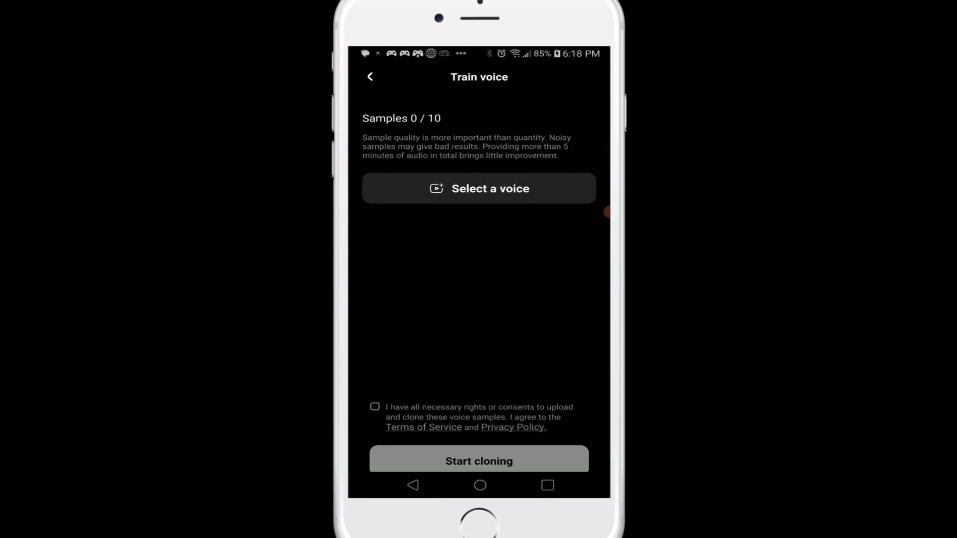
click(479, 189)
click(375, 407)
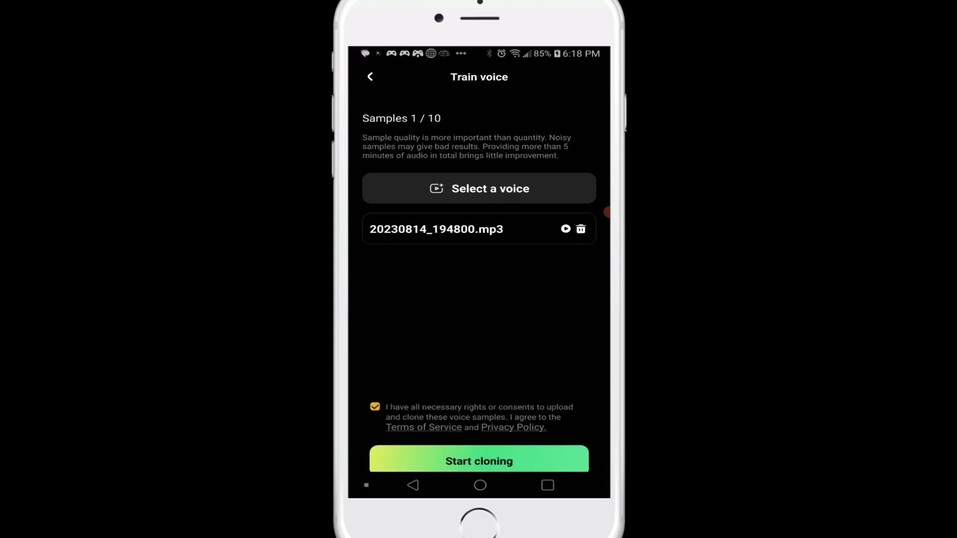
click(479, 461)
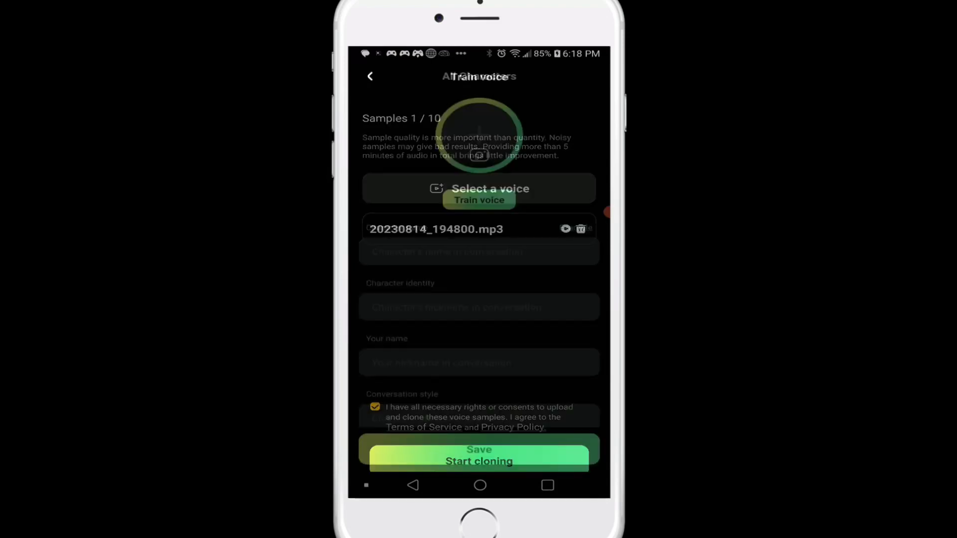
Enter 'brendon' as the new character's name.
click(478, 252)
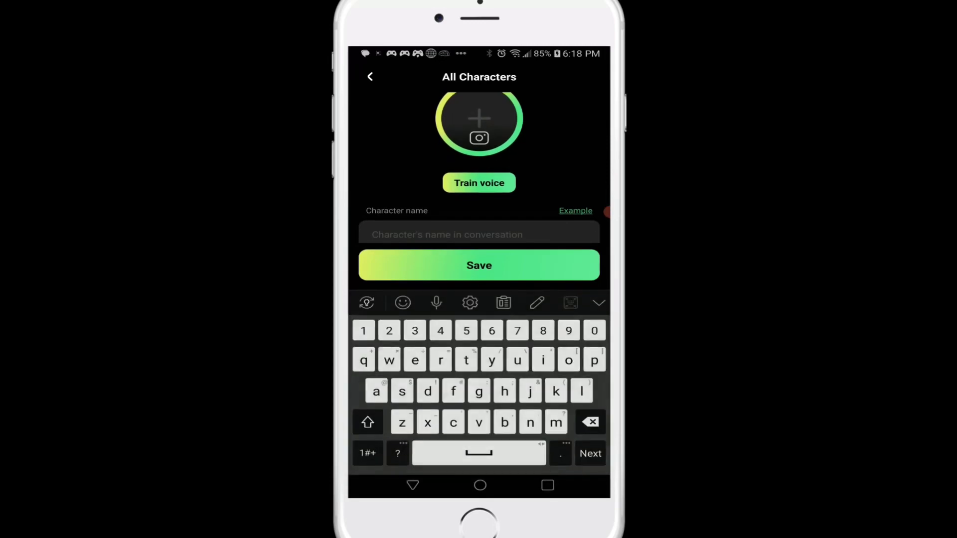
text(brebdo)
key(BackSpace)
key(BackSpace)
key(BackSpace)
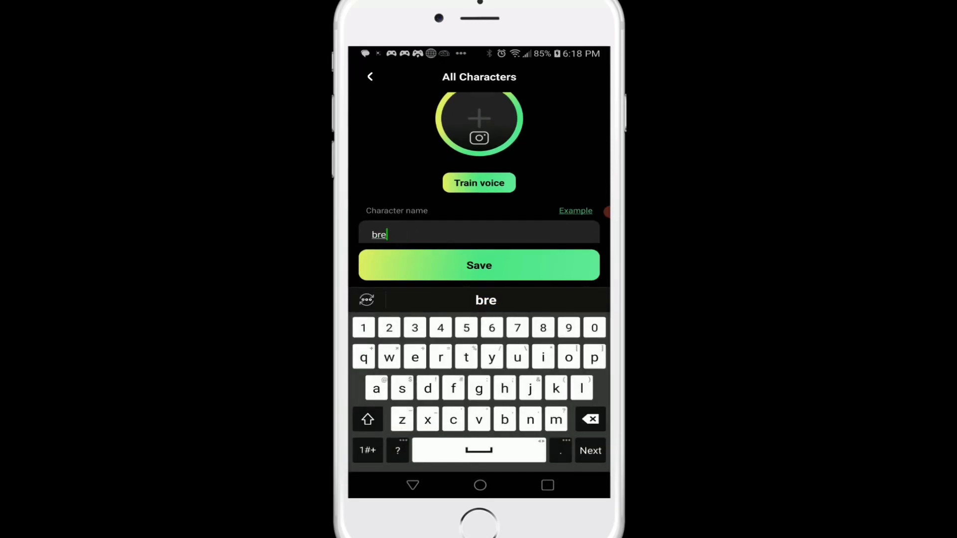
text(ndon)
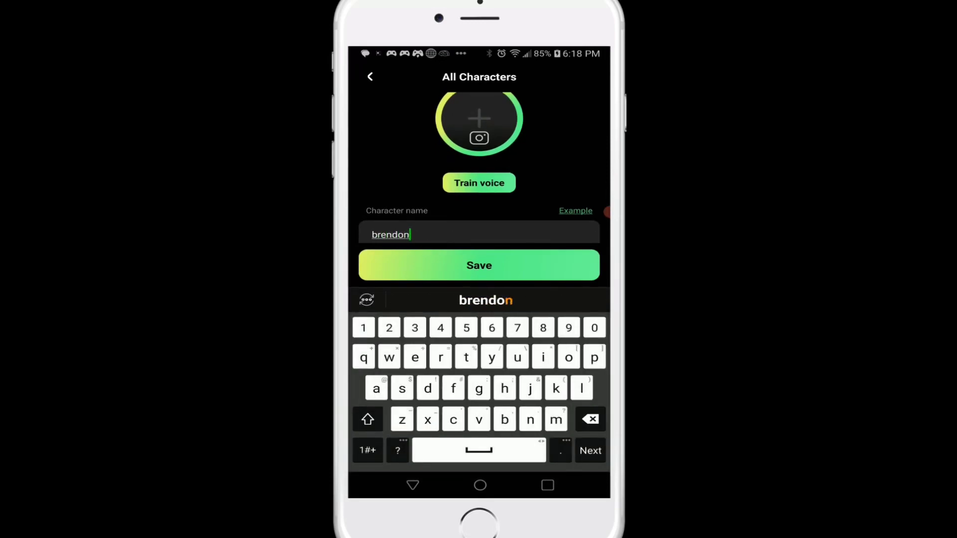
click(413, 485)
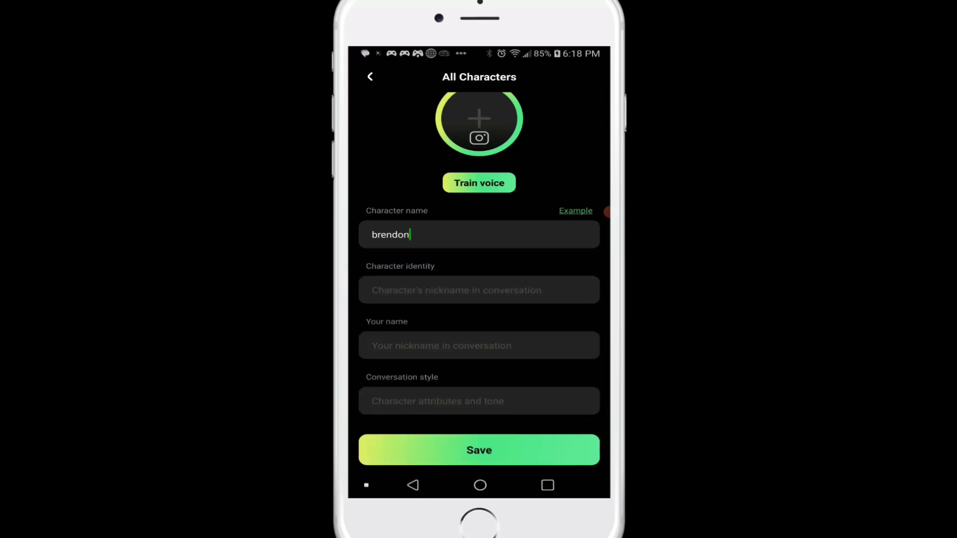
Save the brendon character and send it 'hi how are you'.
click(479, 450)
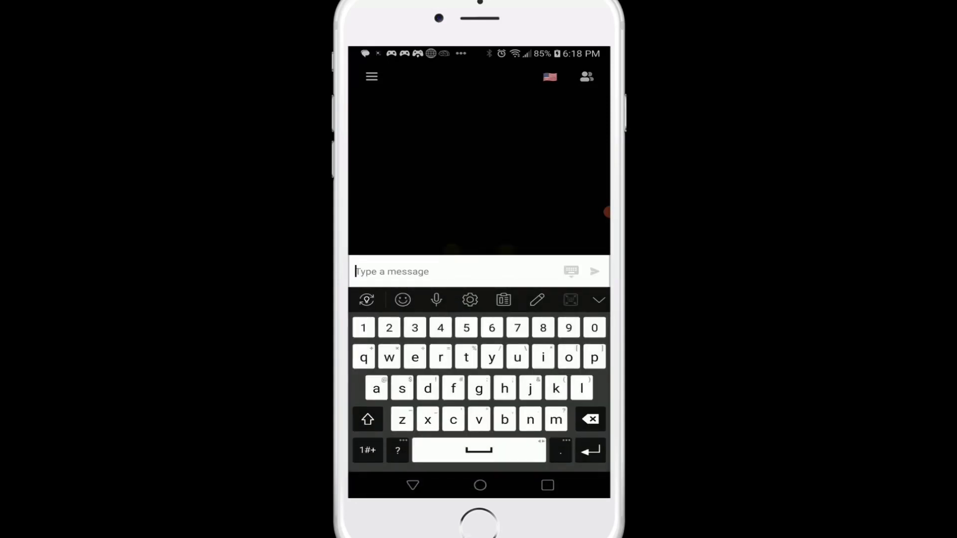
text(hi how are you)
key(Return)
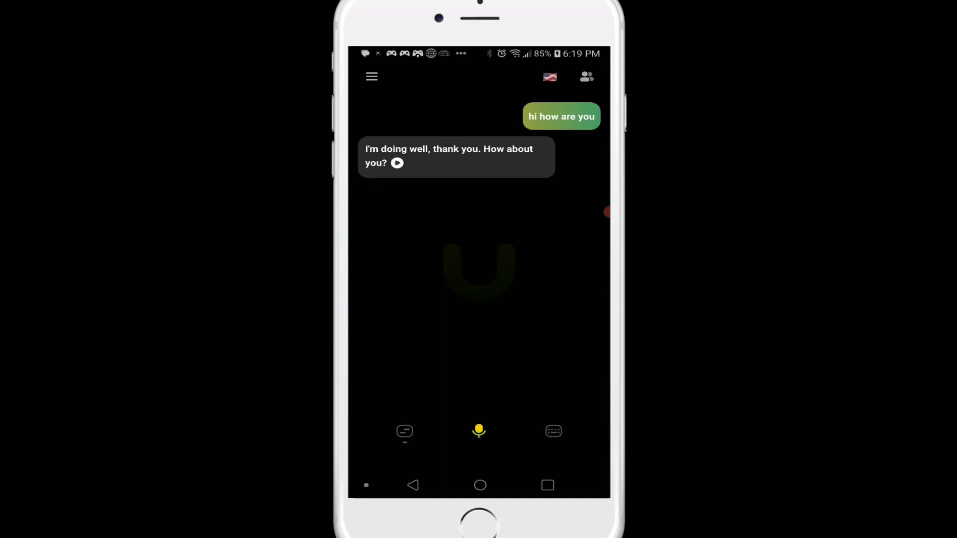
key(XF86AudioRaiseVolume)
click(372, 76)
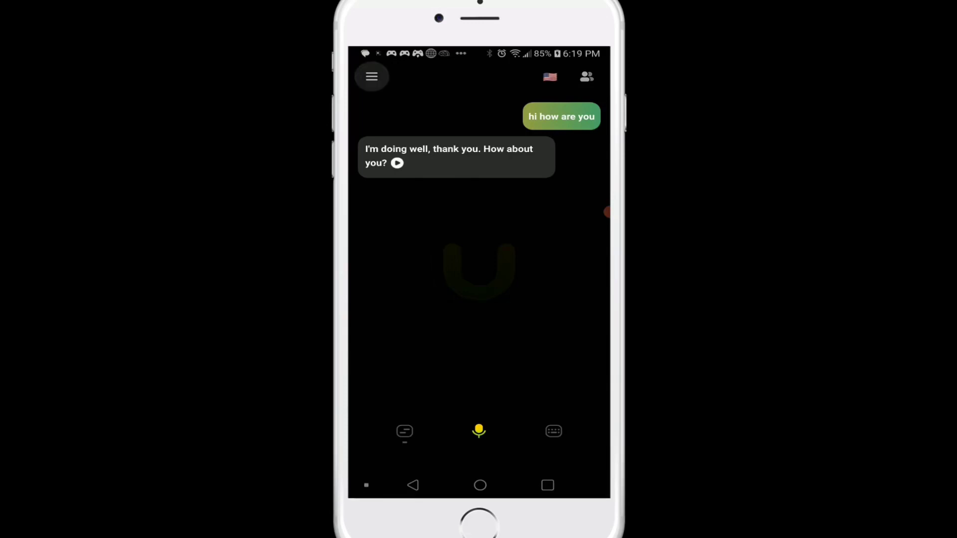
scroll(479, 282, down, 5)
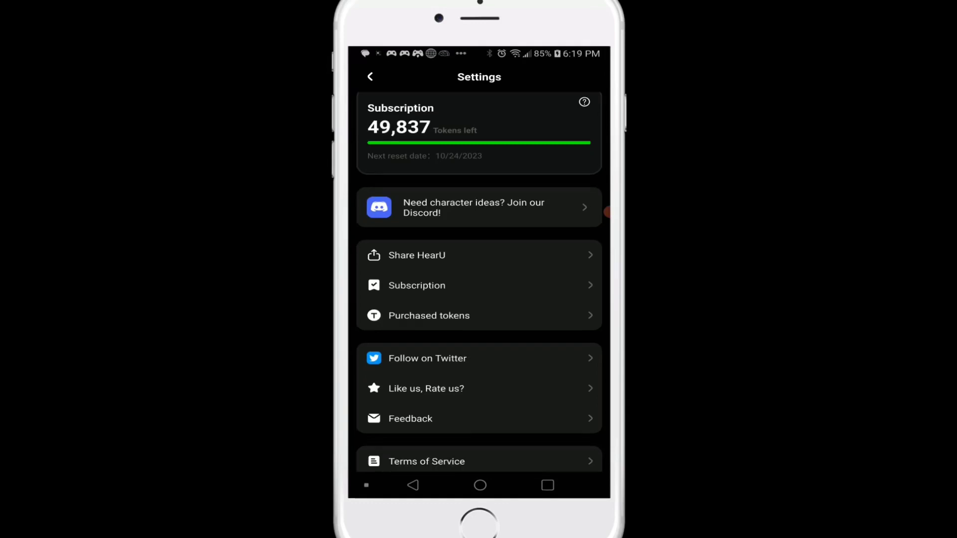
scroll(479, 282, up, 3)
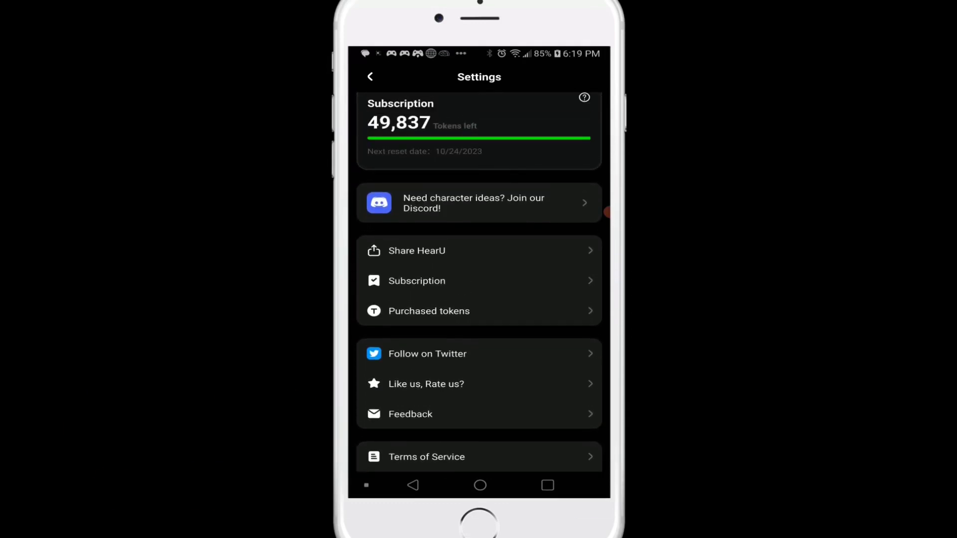
scroll(479, 281, down, 2)
scroll(479, 279, up, 2)
scroll(479, 279, down, 2)
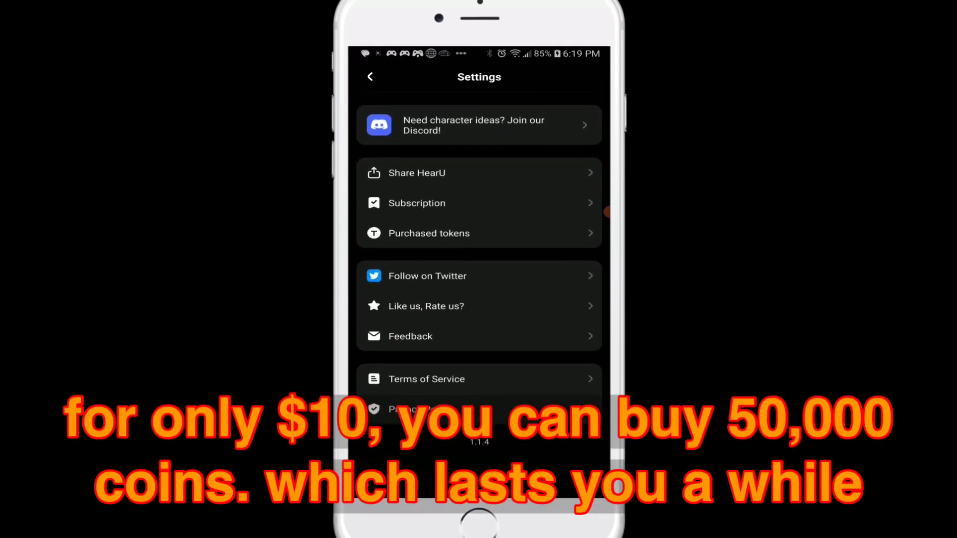
scroll(479, 279, up, 2)
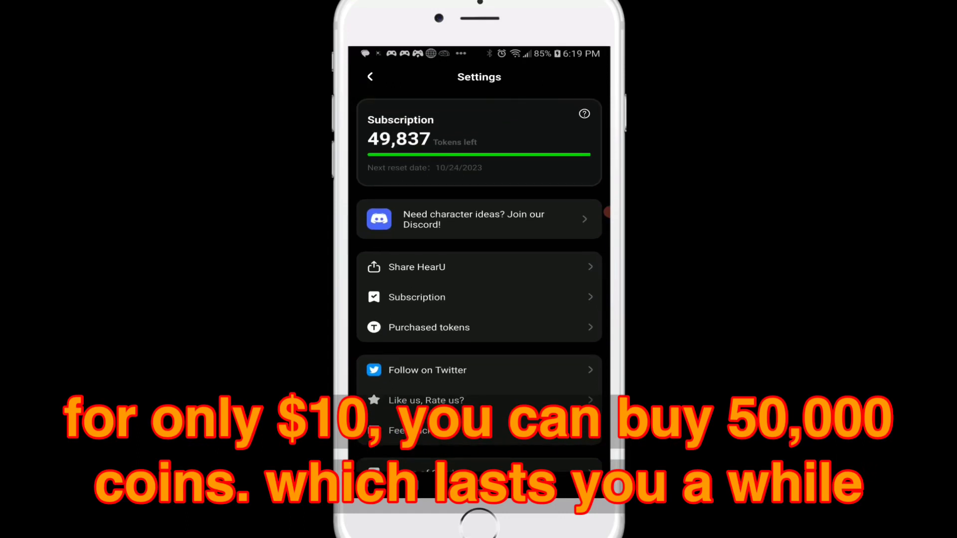